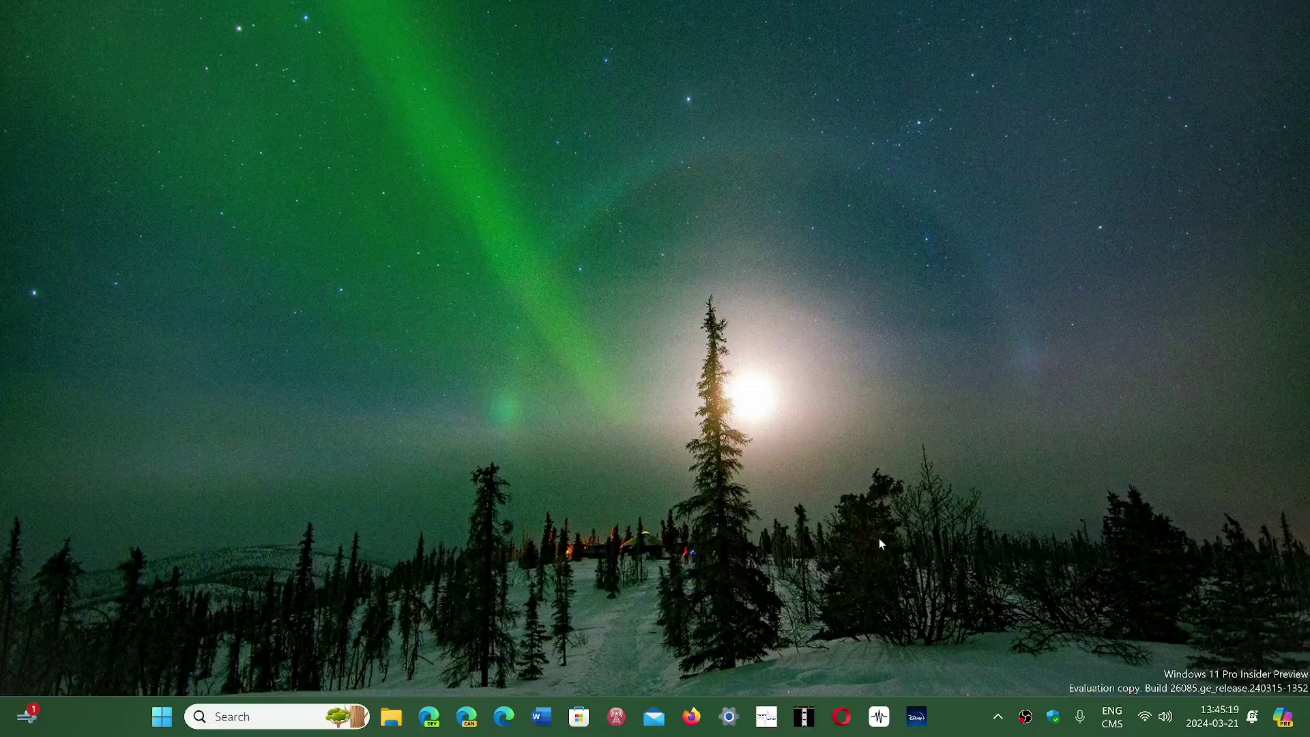
# Launch Device Manager from the Start button's right-click Win+X menu
pyautogui.click(163, 716)
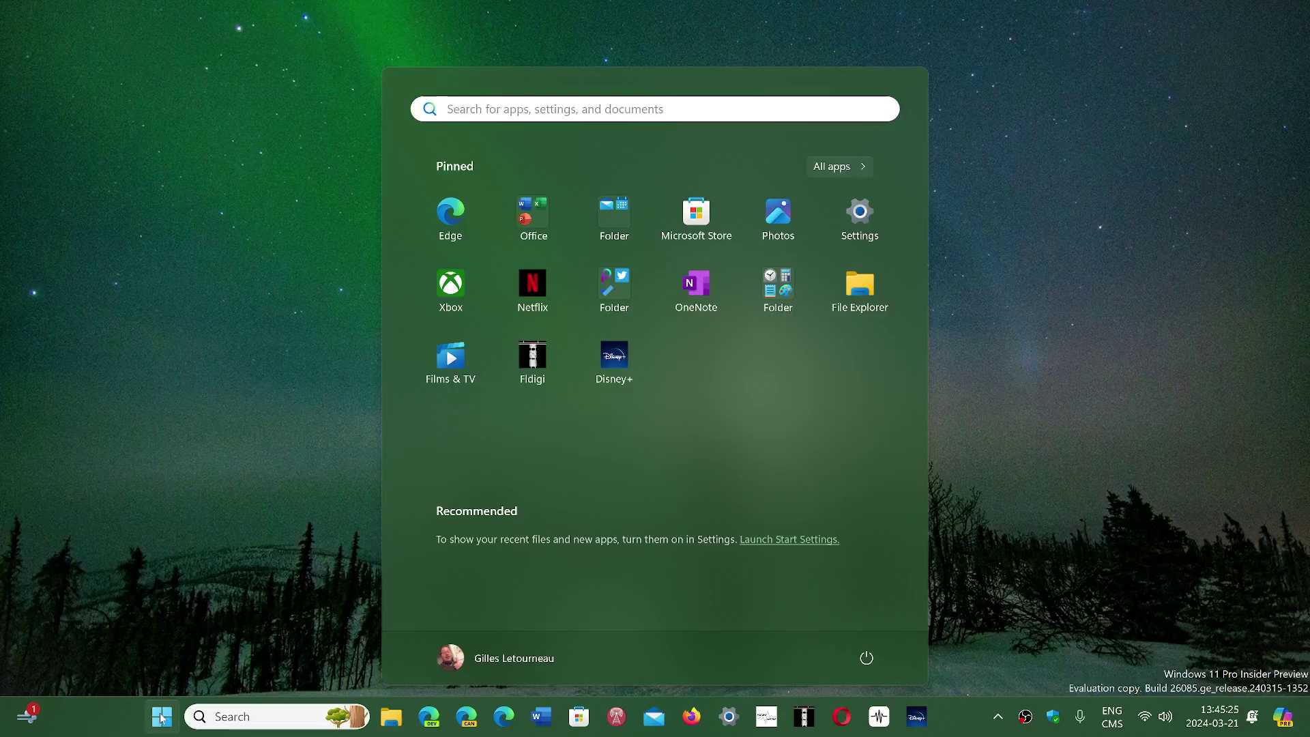
pyautogui.rightClick(162, 717)
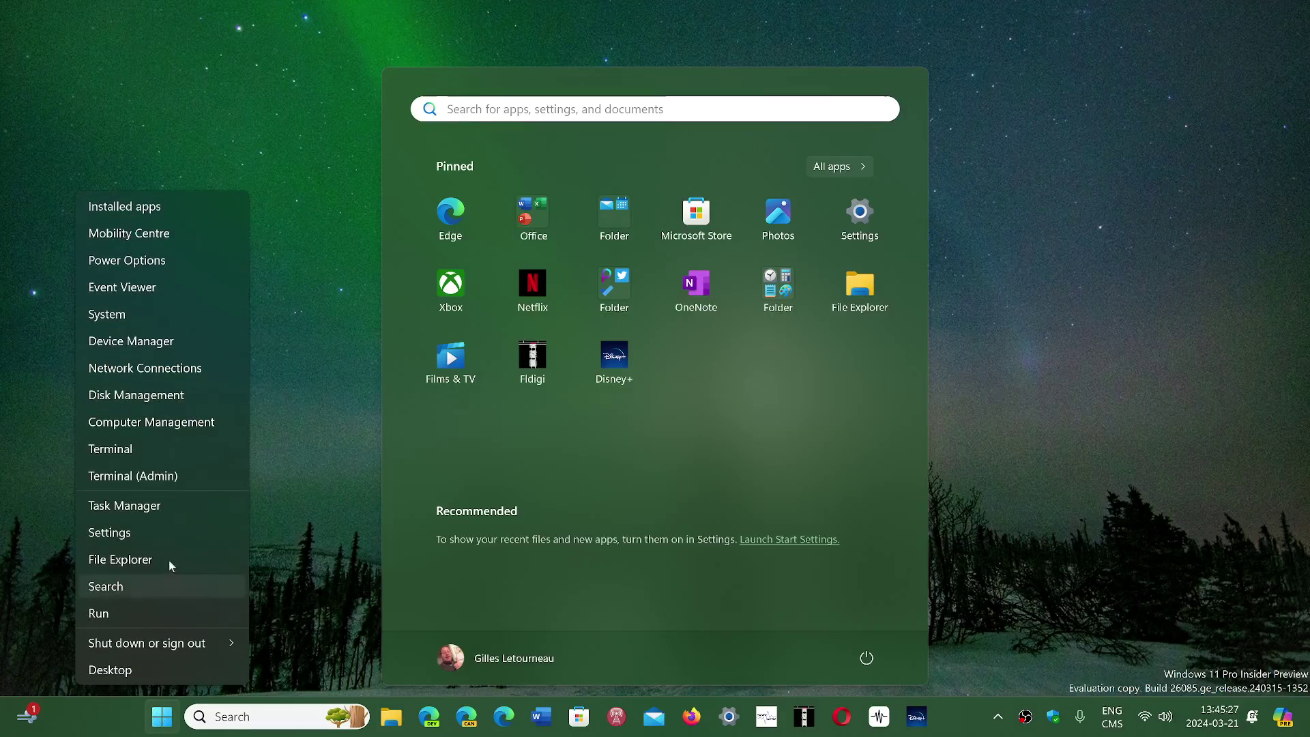
pyautogui.click(168, 340)
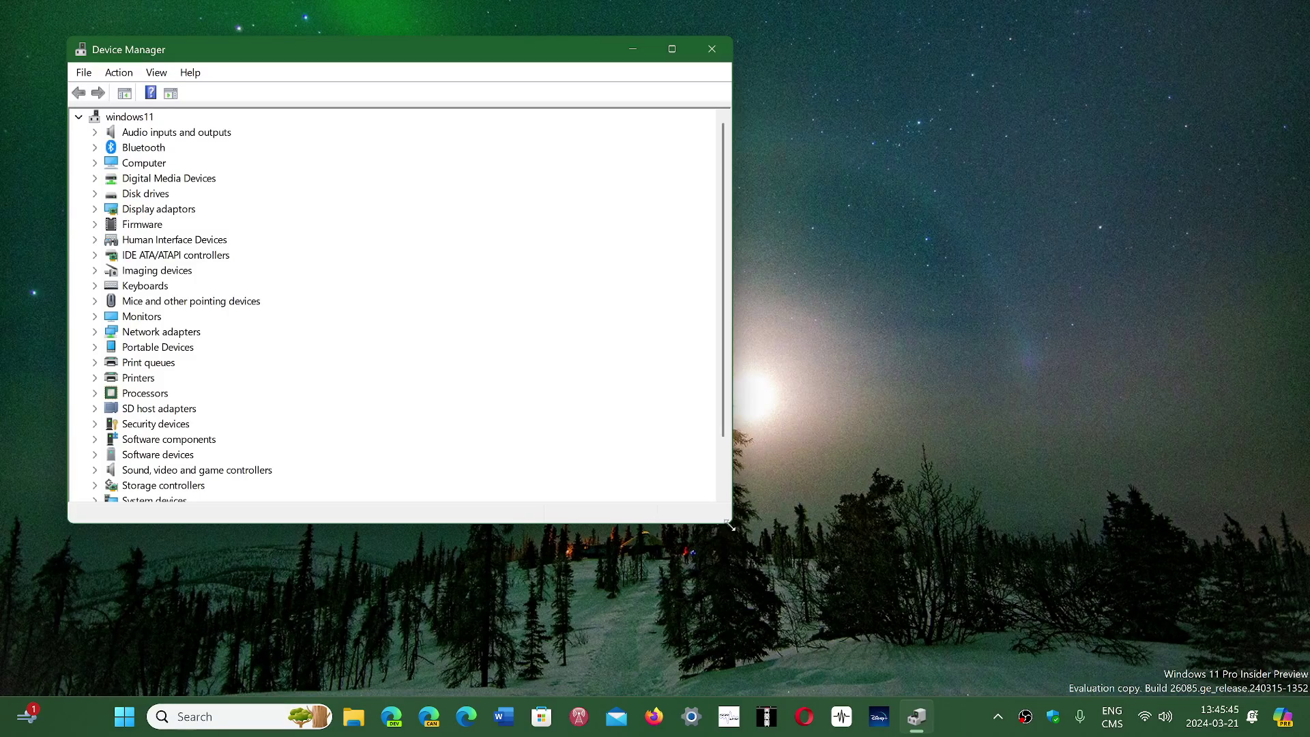
# Enlarge the Device Manager window to show all categories, then close it
pyautogui.moveTo(728, 522); pyautogui.dragTo(839, 646)
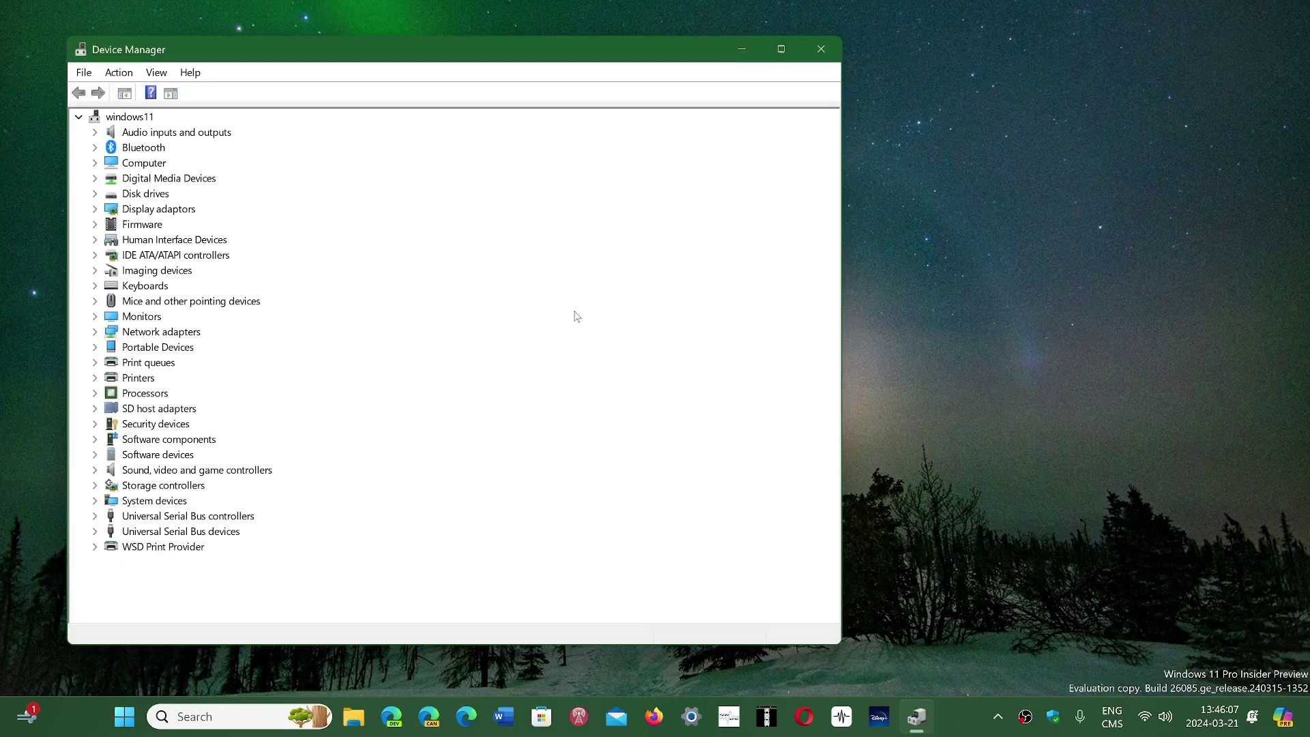
pyautogui.click(821, 49)
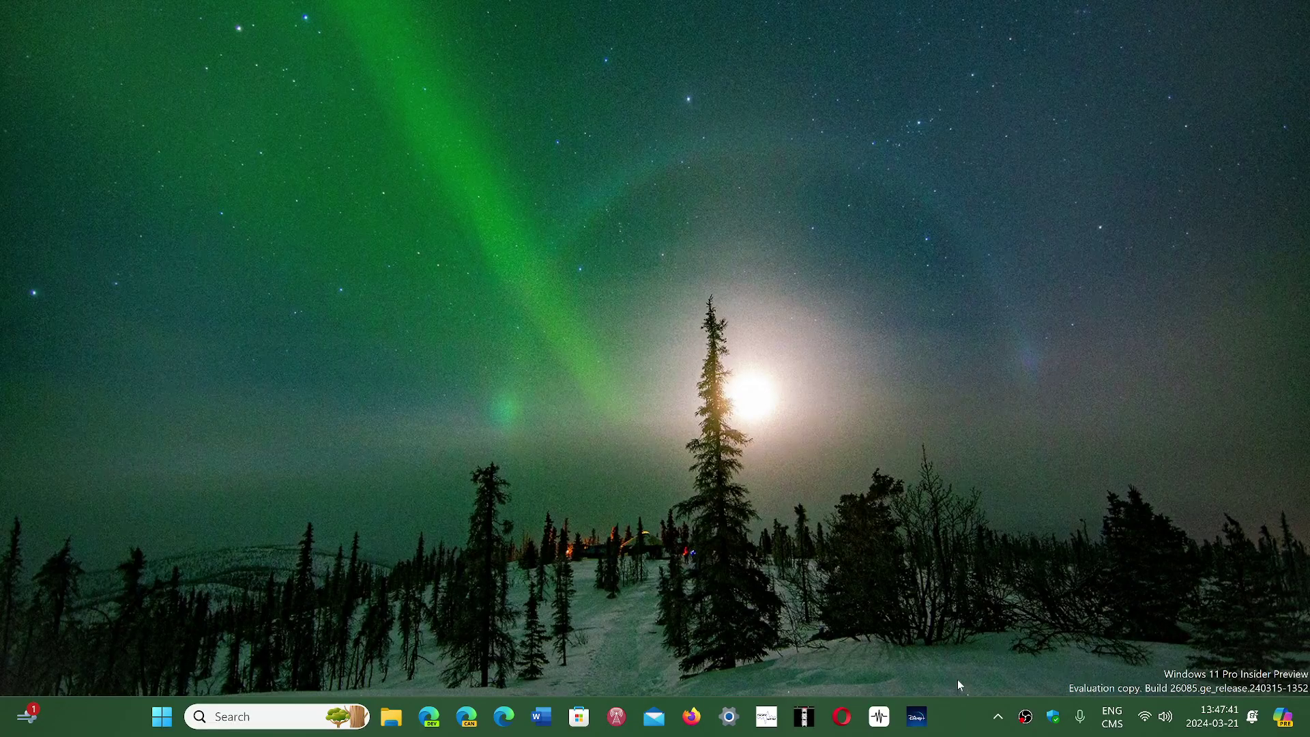
pyautogui.rightClick(162, 717)
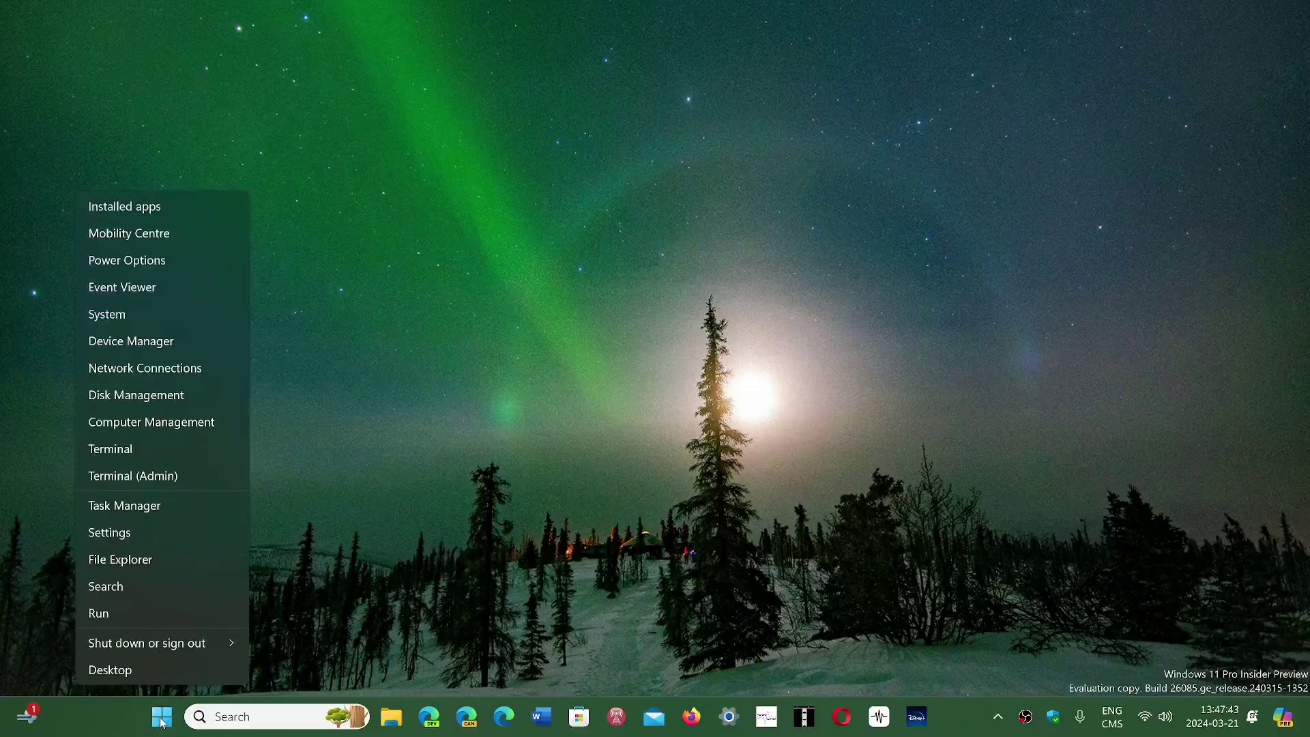
pyautogui.click(194, 341)
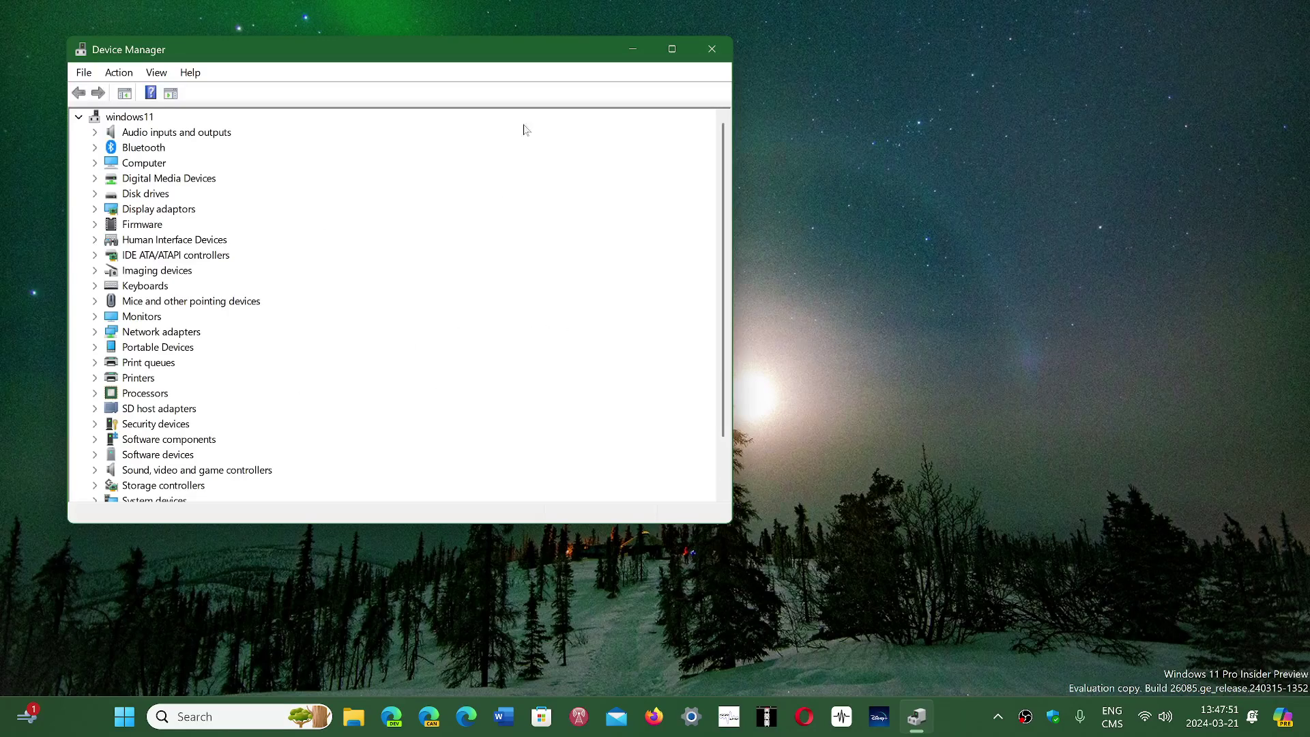
pyautogui.click(712, 49)
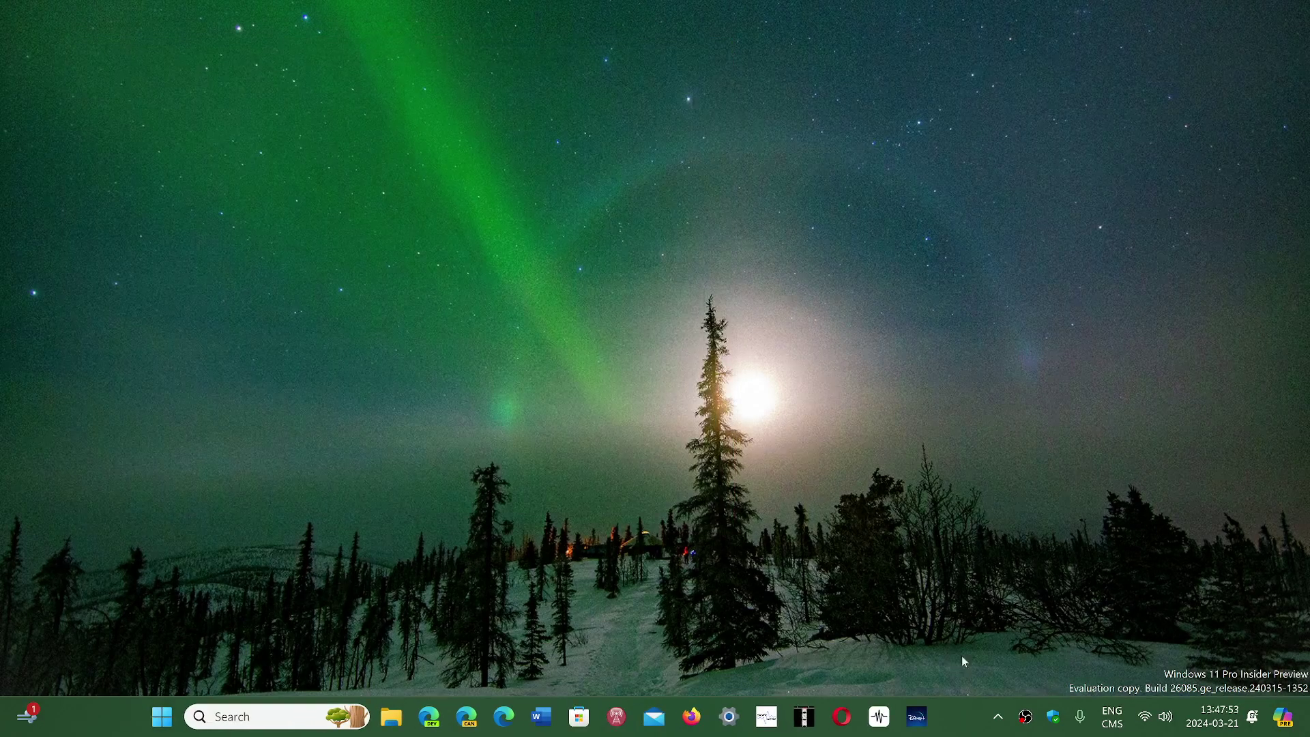